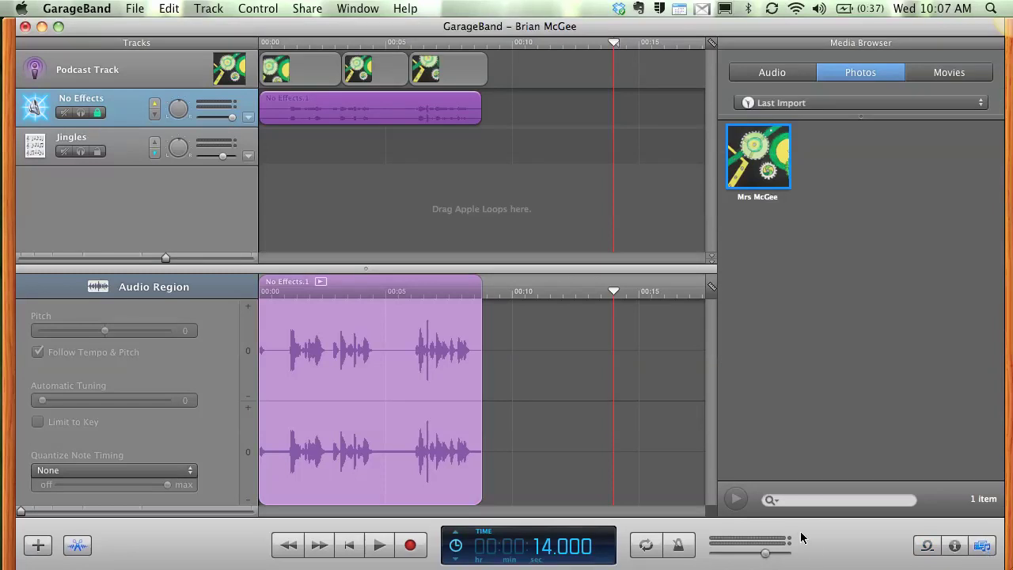
# - Select the Jingles track and replace the Media Browser with the Loop Browser
pyautogui.click(128, 152)
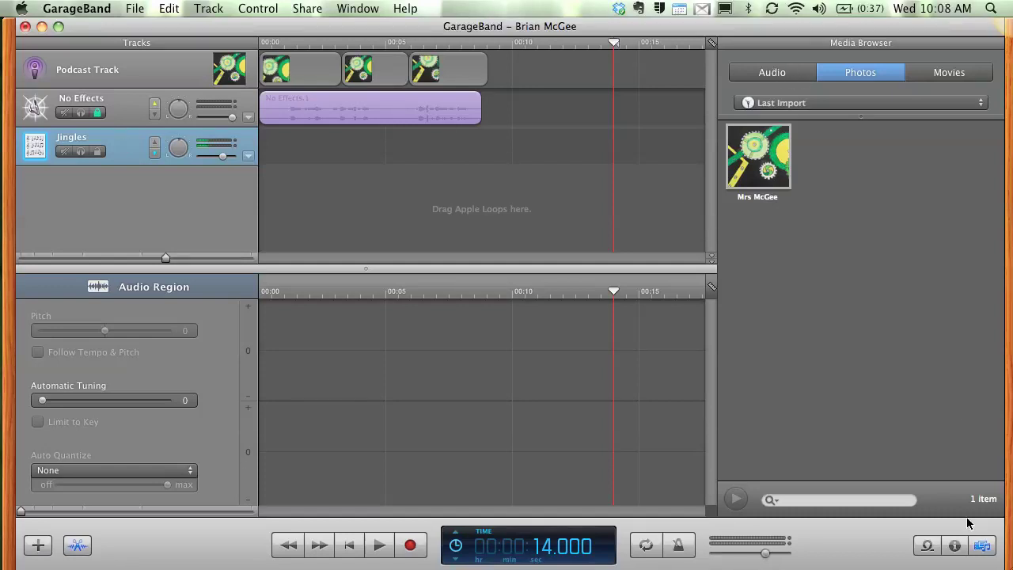
pyautogui.click(926, 546)
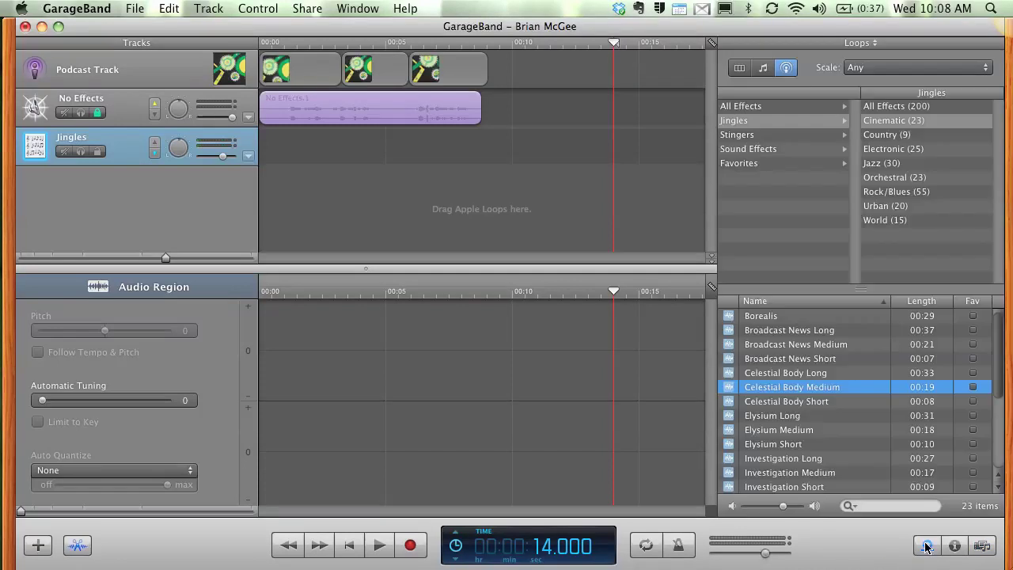
# - Browse the Stingers and Orchestral categories, then list the Urban jingles
pyautogui.click(779, 119)
pyautogui.click(772, 139)
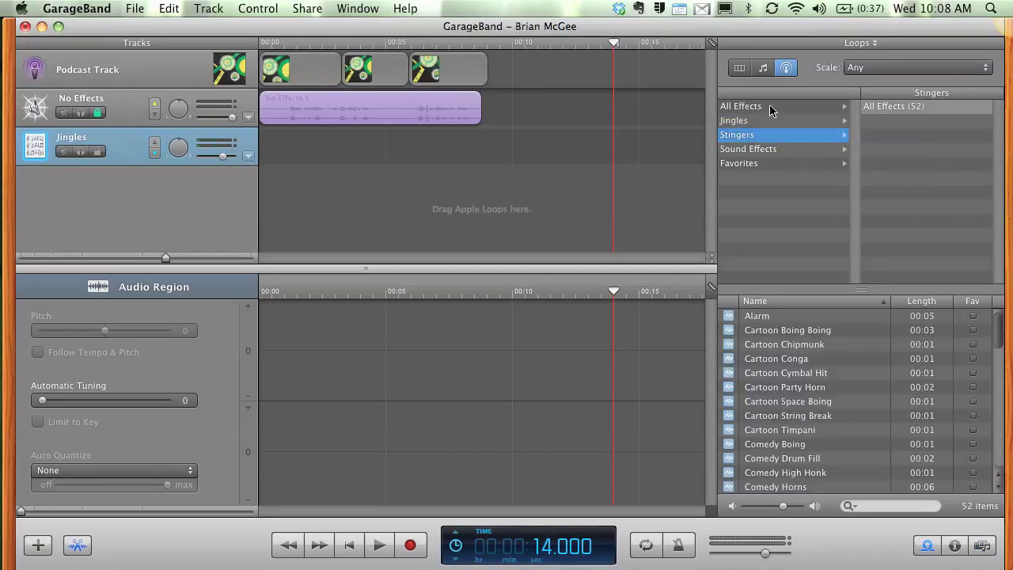
pyautogui.click(769, 105)
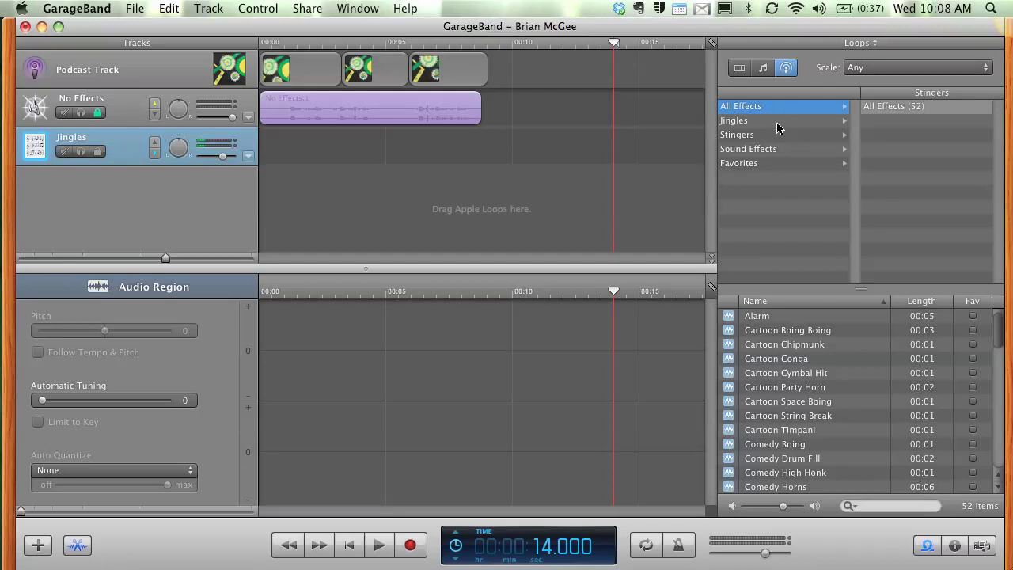
pyautogui.click(778, 120)
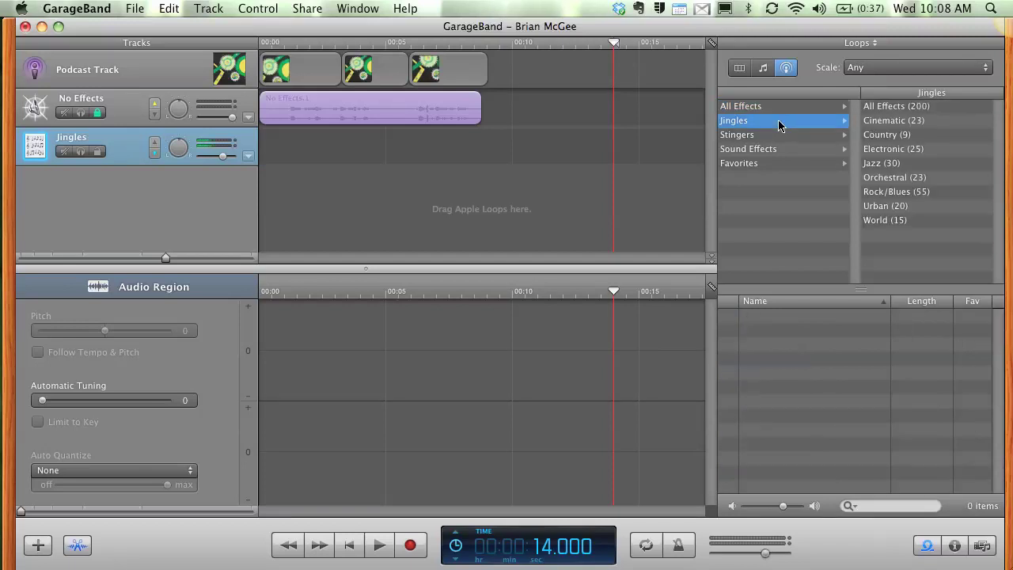
pyautogui.click(899, 178)
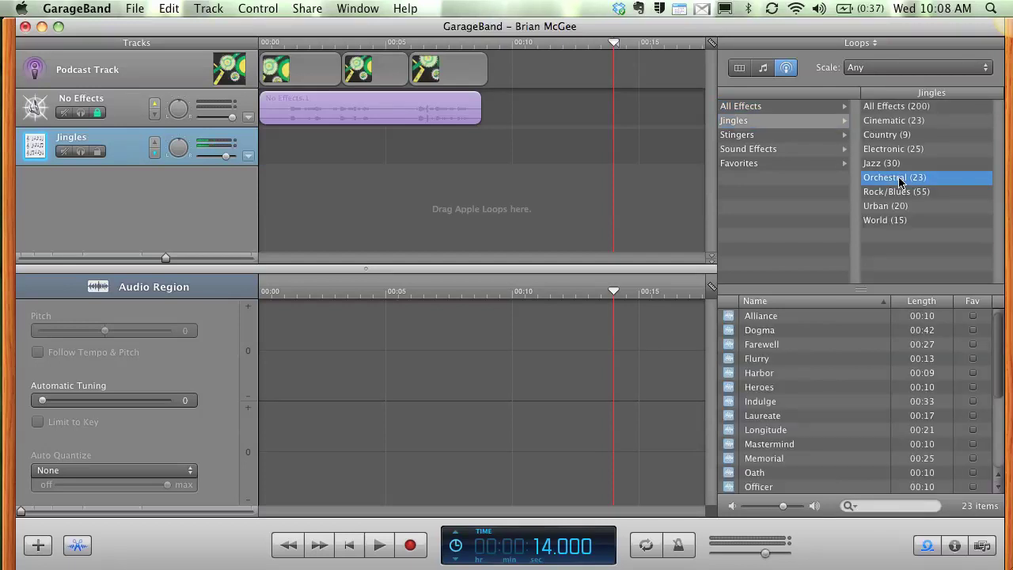
pyautogui.click(898, 206)
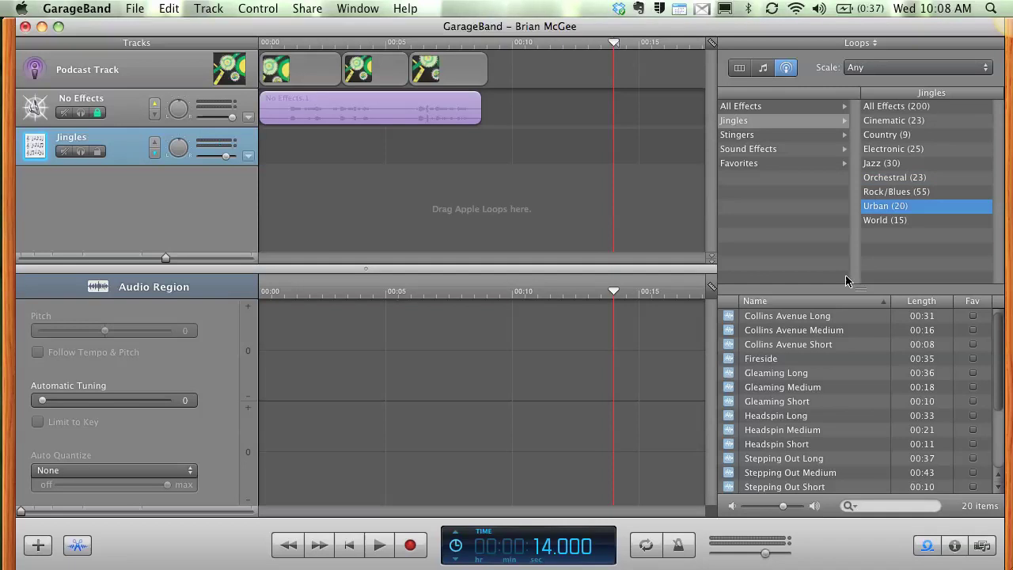
# - Preview Collins Avenue Long, Fireside and Gleaming Short, marking Fireside and Gleaming Short as favourites
pyautogui.click(797, 315)
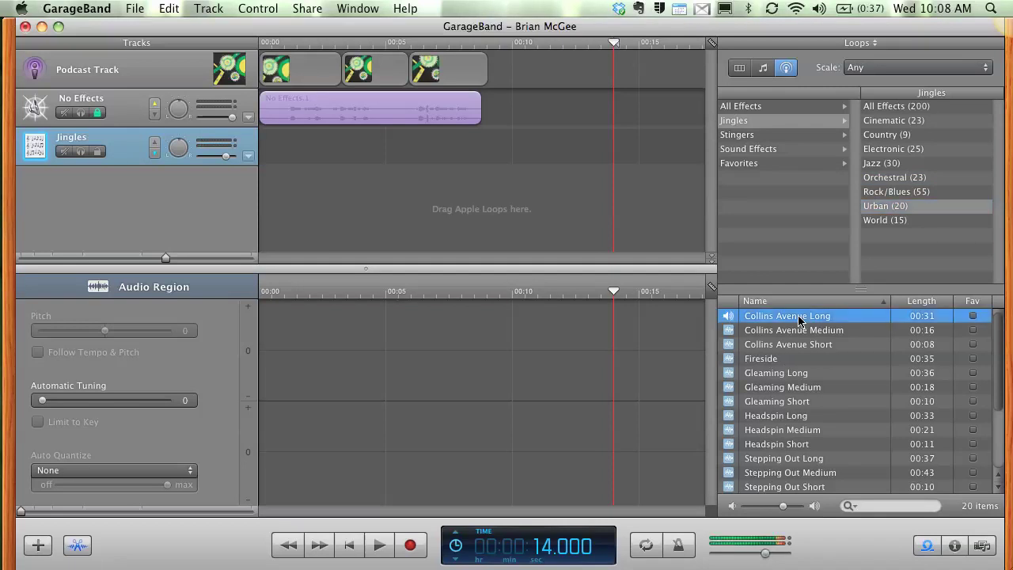
pyautogui.click(854, 316)
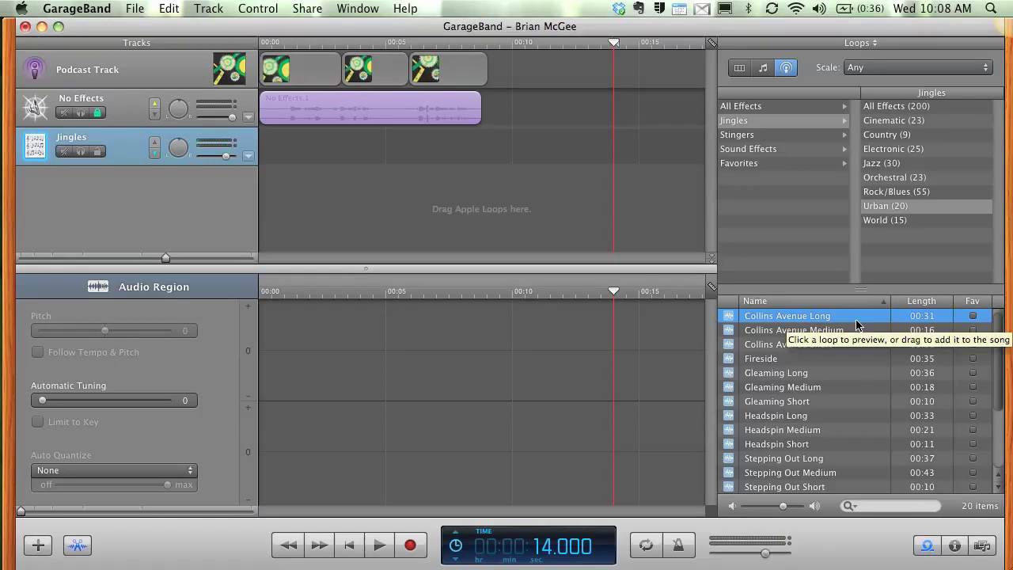
pyautogui.click(832, 357)
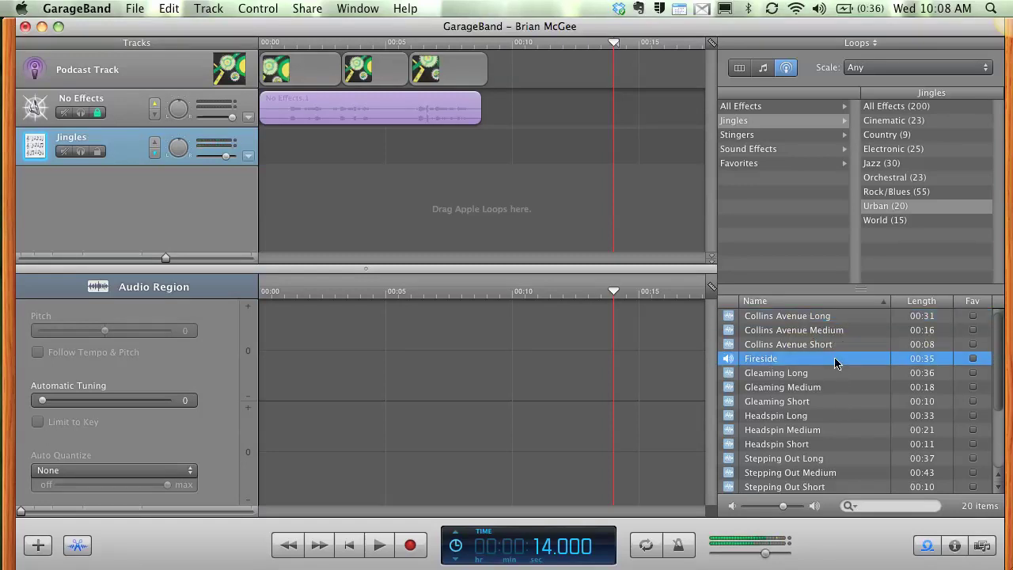
pyautogui.click(974, 359)
pyautogui.click(973, 359)
pyautogui.click(814, 401)
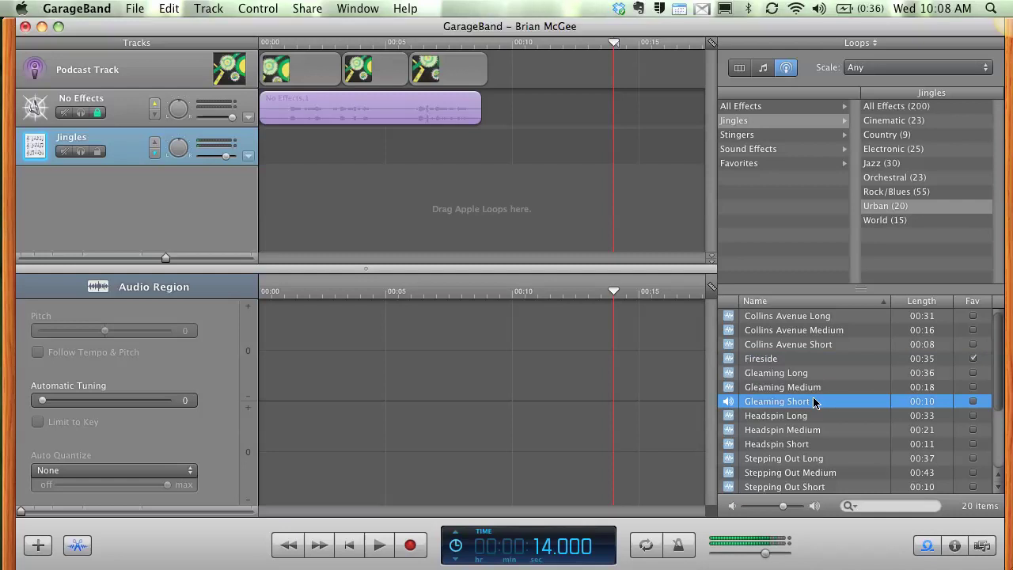
pyautogui.click(973, 402)
# - Search All Effects for 'crowd' and preview Booing Crowd and Cheering Crowd Studio
pyautogui.click(800, 106)
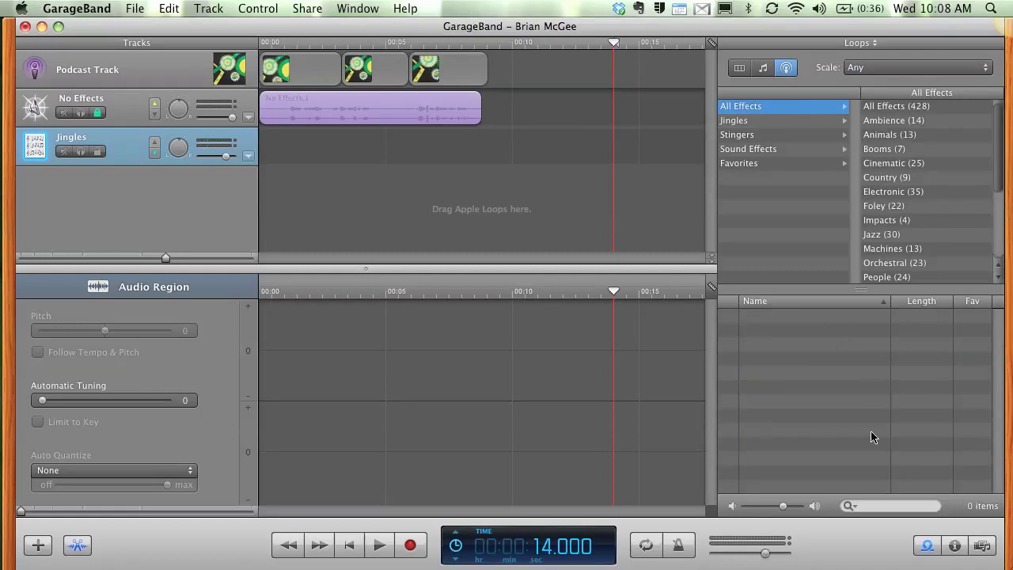
pyautogui.click(877, 506)
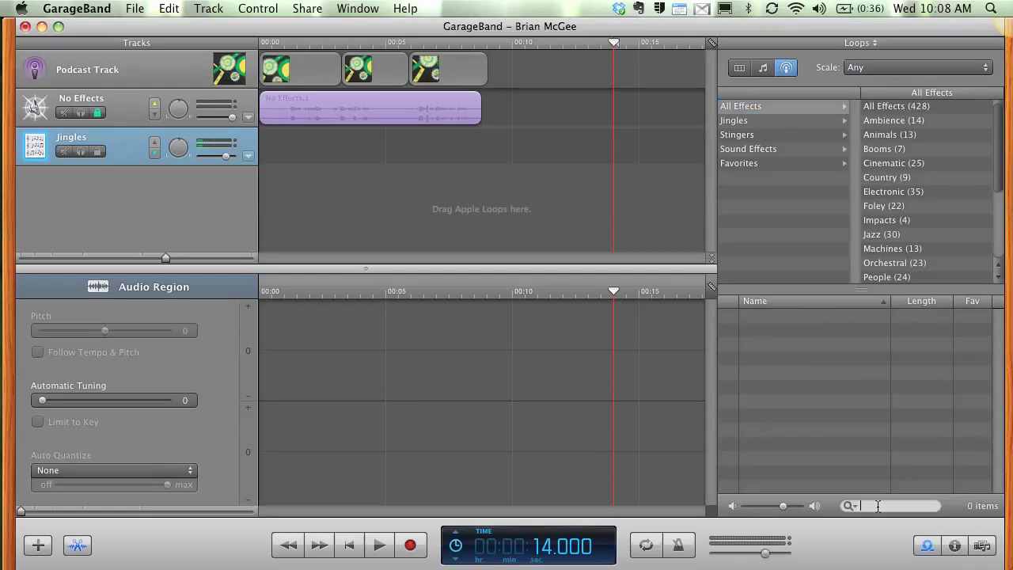
pyautogui.write('crowd')
pyautogui.press('Return')
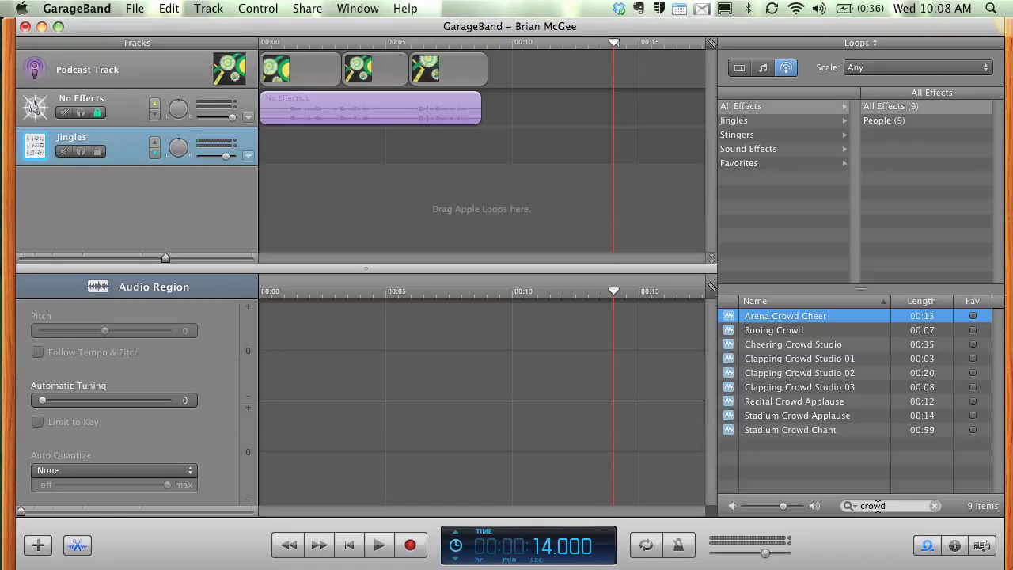
pyautogui.click(804, 333)
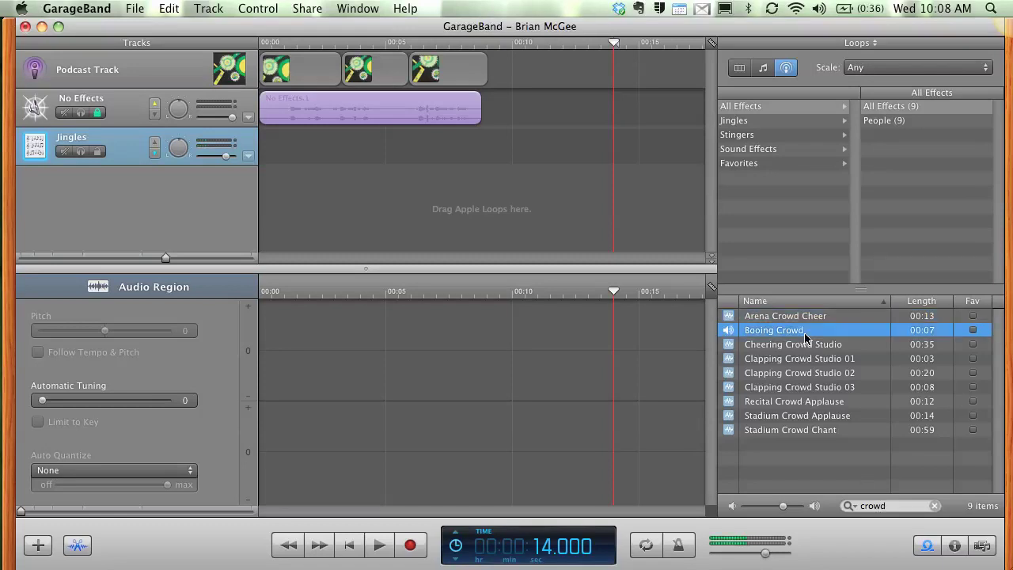
pyautogui.click(806, 346)
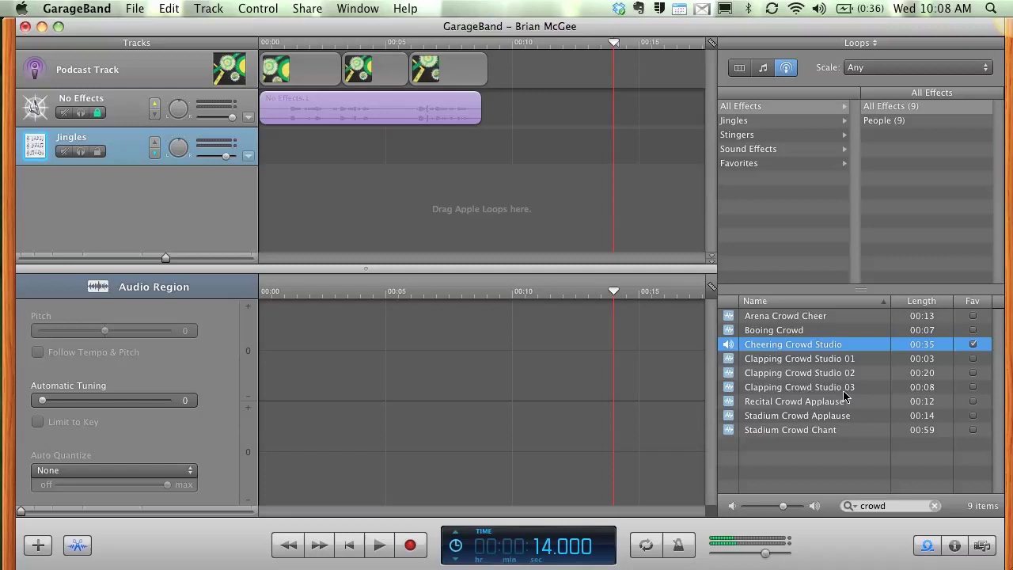
pyautogui.click(865, 346)
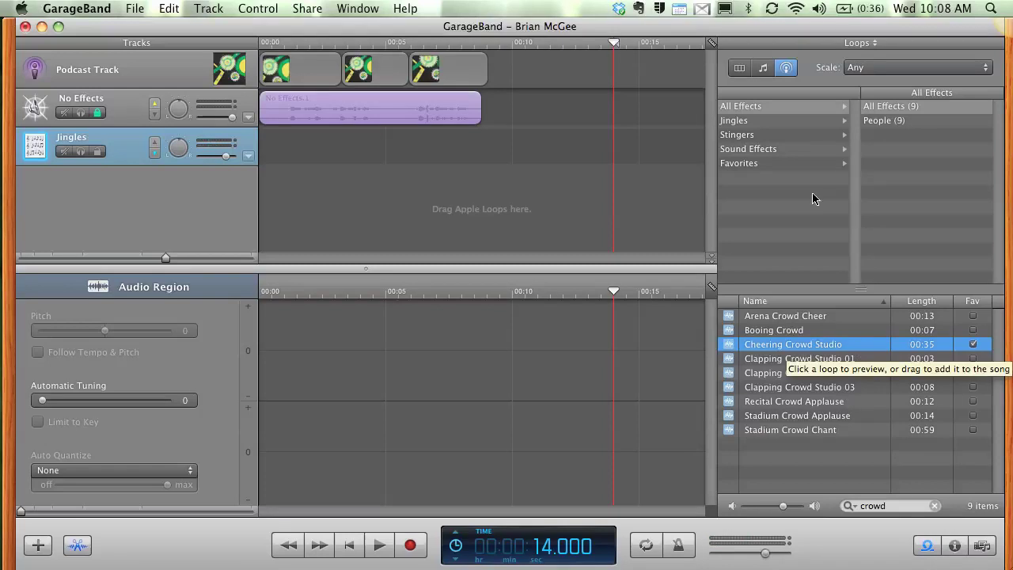
# - List the favourite People loops, preview Fireside, and drop it on the Jingles track at 00:00
pyautogui.click(797, 163)
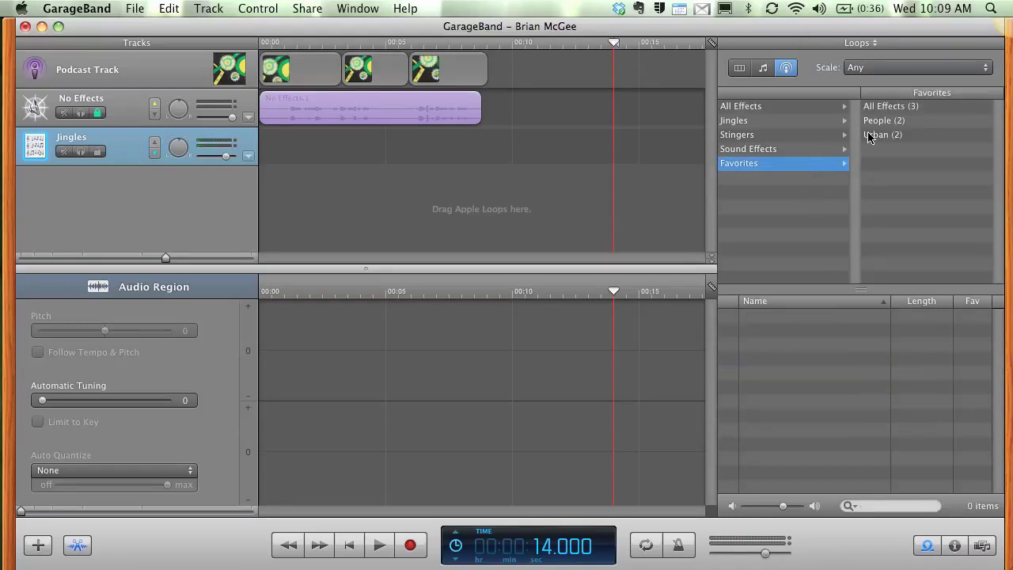
pyautogui.click(879, 122)
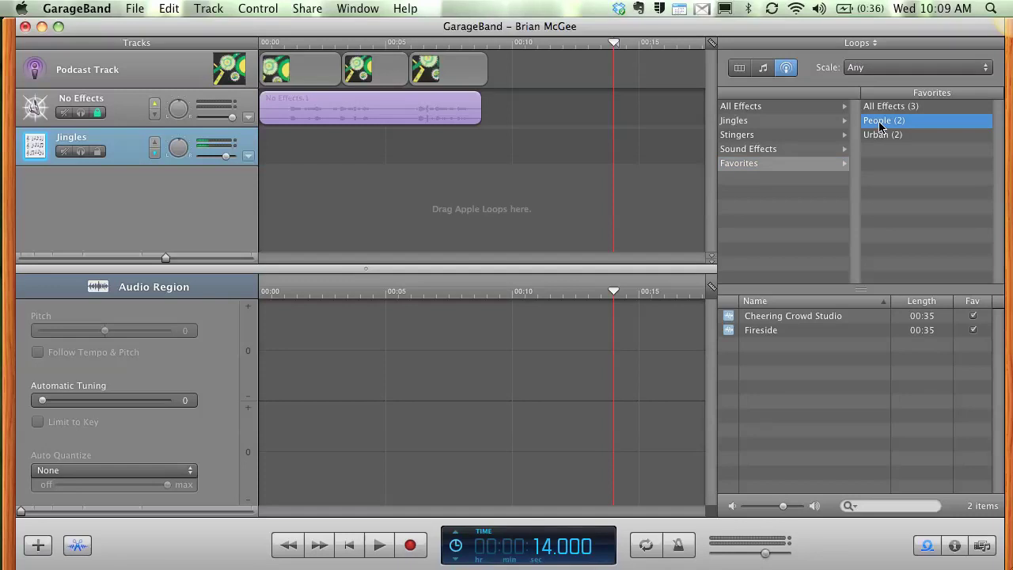
pyautogui.click(810, 327)
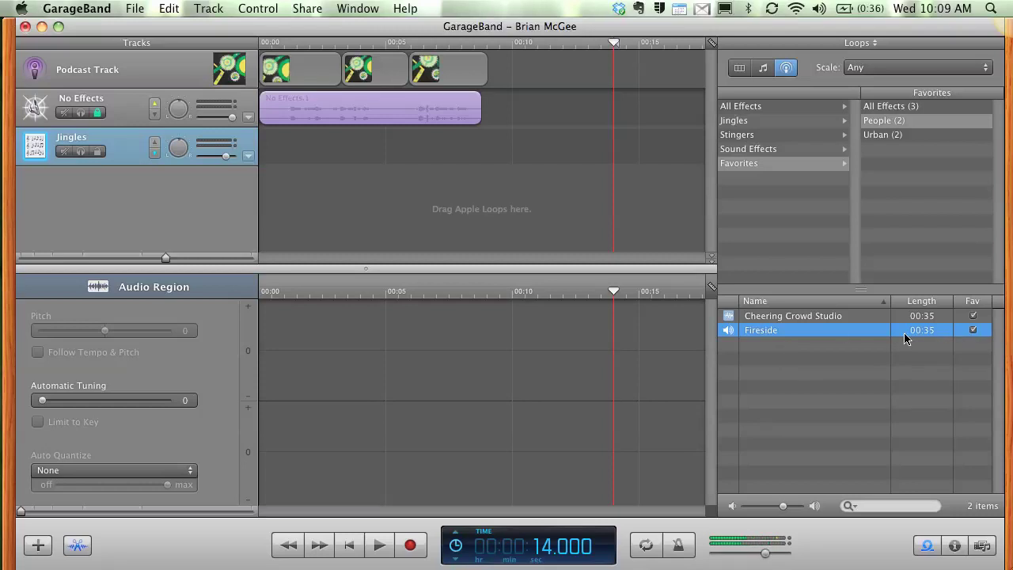
pyautogui.moveTo(820, 328); pyautogui.dragTo(263, 145)
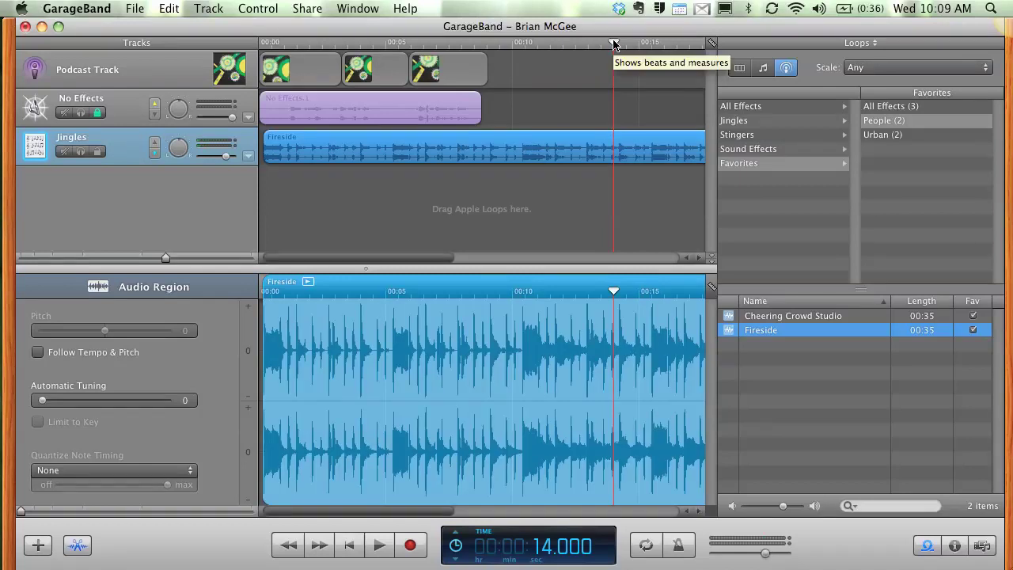
# - Split the Fireside region at about 13.09 s and delete the trailing Fireside.2 part
pyautogui.moveTo(614, 43); pyautogui.dragTo(590, 75)
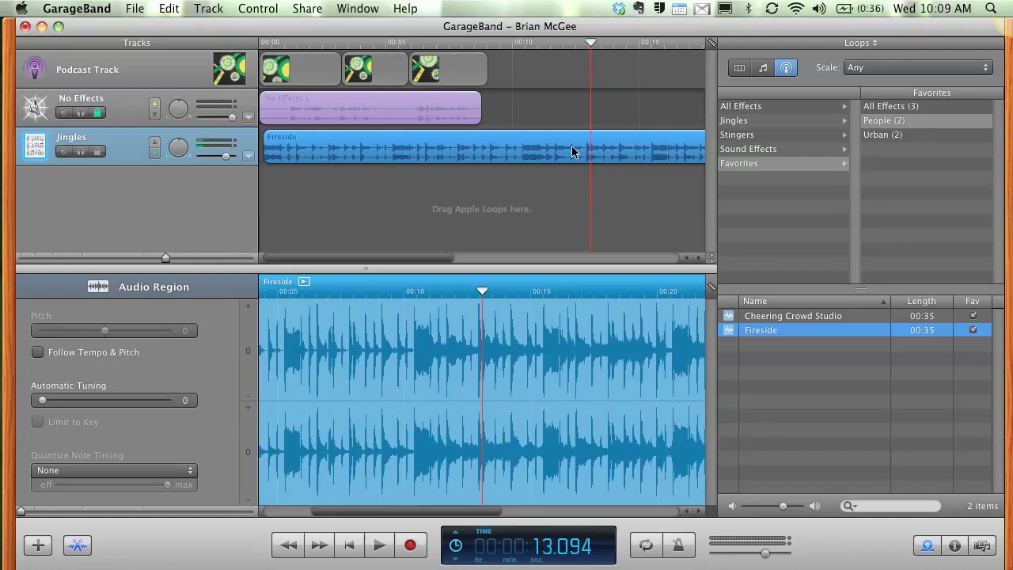
pyautogui.click(571, 190)
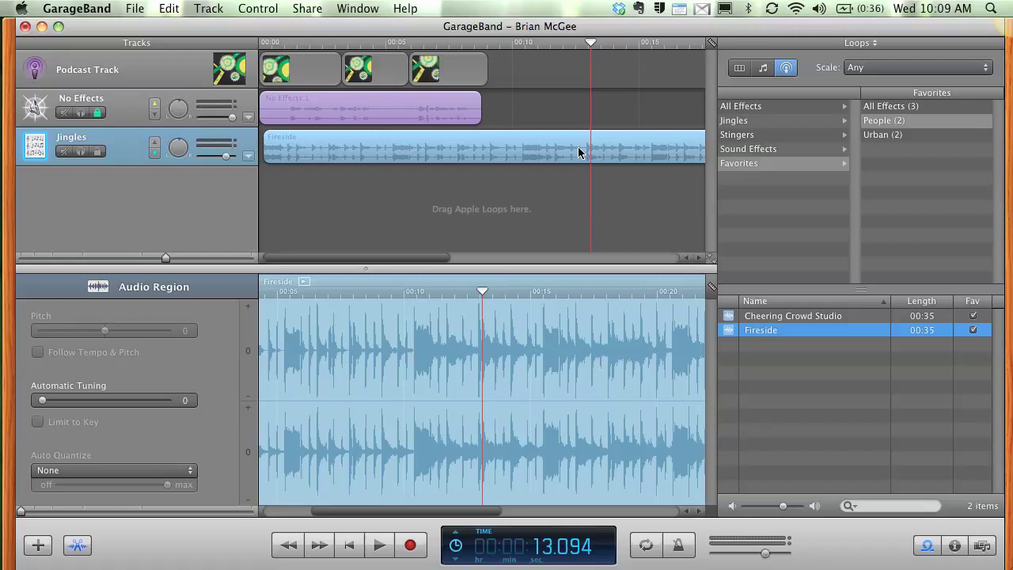
pyautogui.click(579, 152)
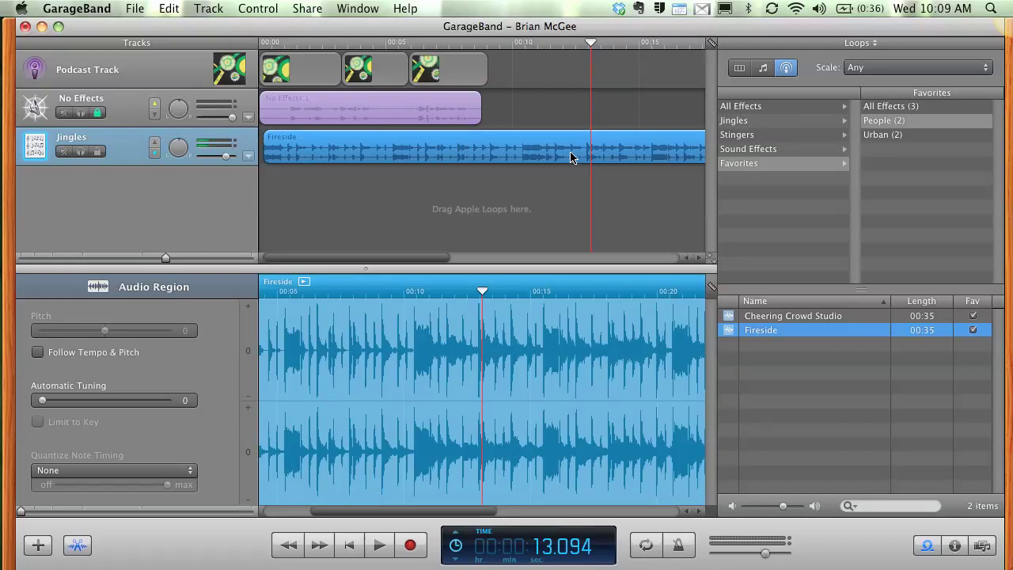
pyautogui.click(169, 7)
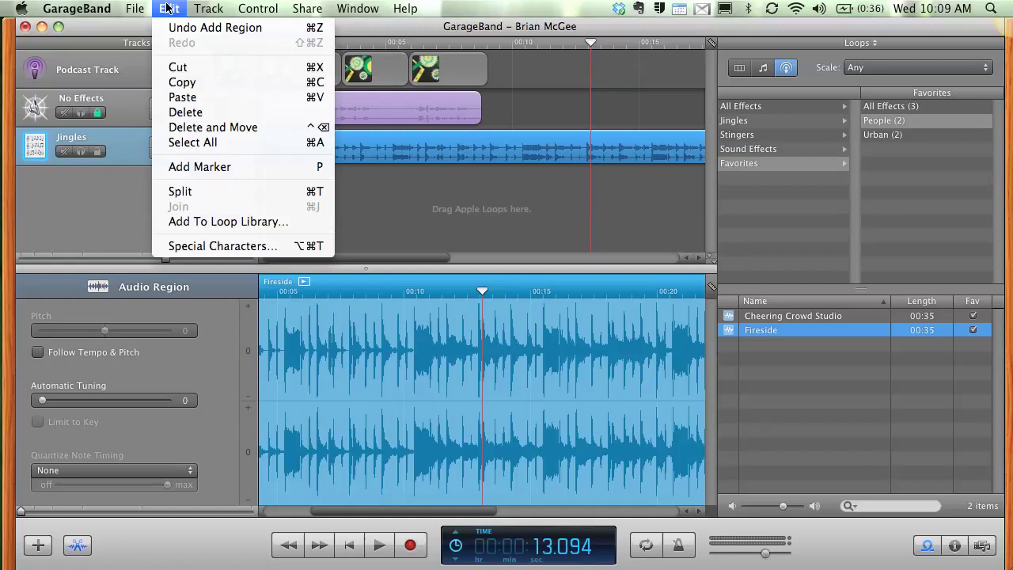
pyautogui.click(202, 192)
pyautogui.click(558, 184)
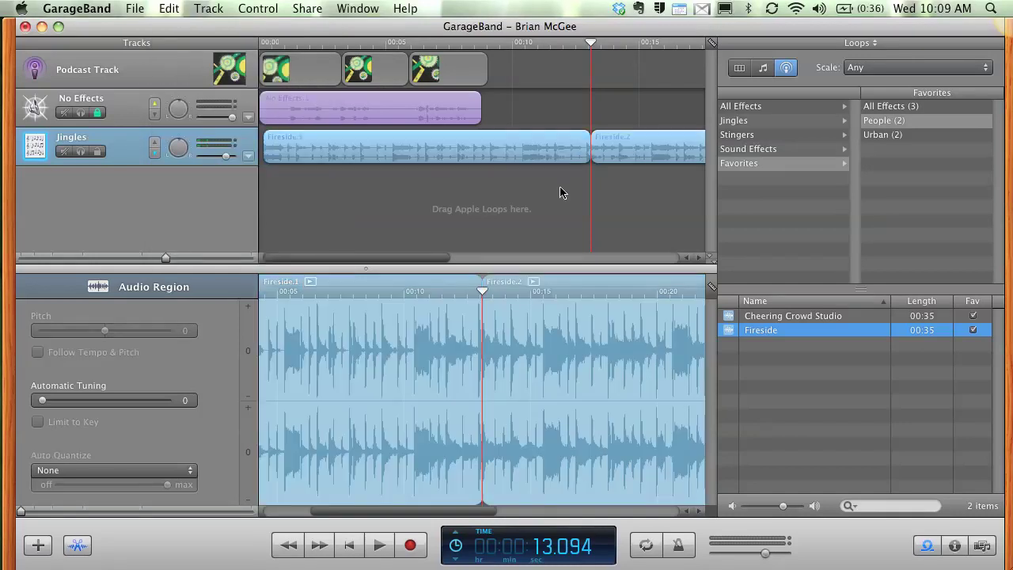
pyautogui.click(631, 155)
pyautogui.press('Delete')
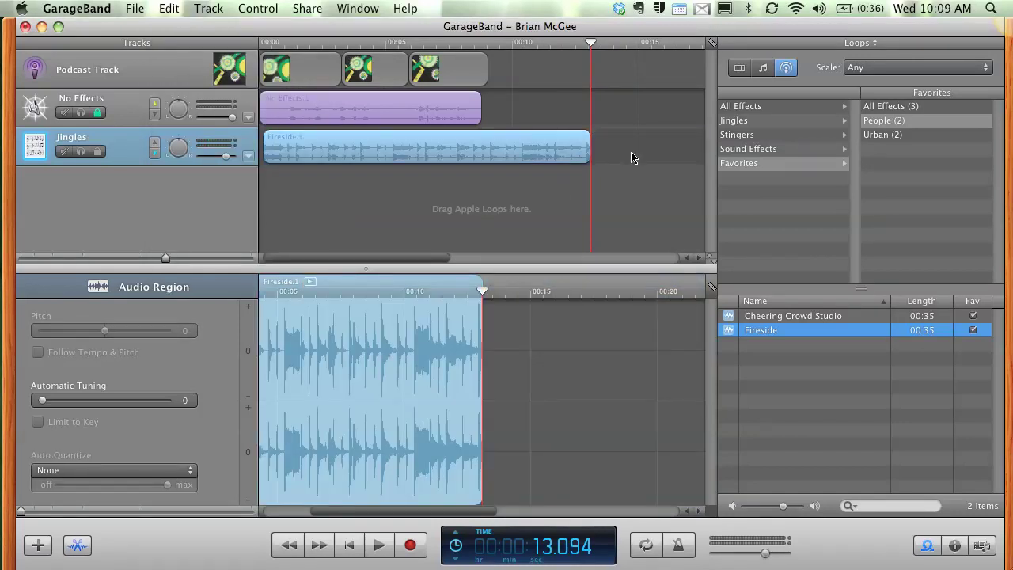
pyautogui.click(478, 147)
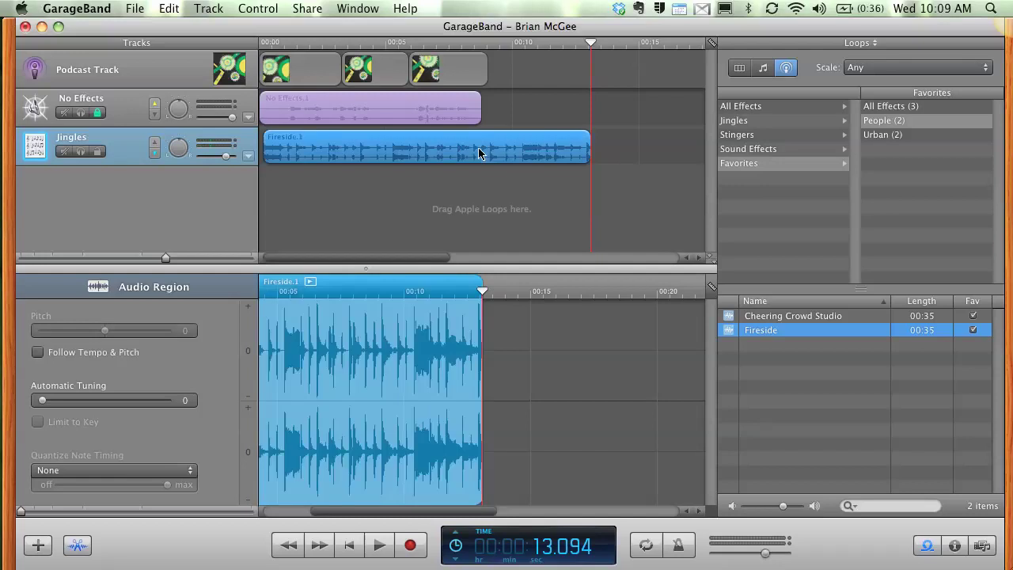
pyautogui.click(271, 44)
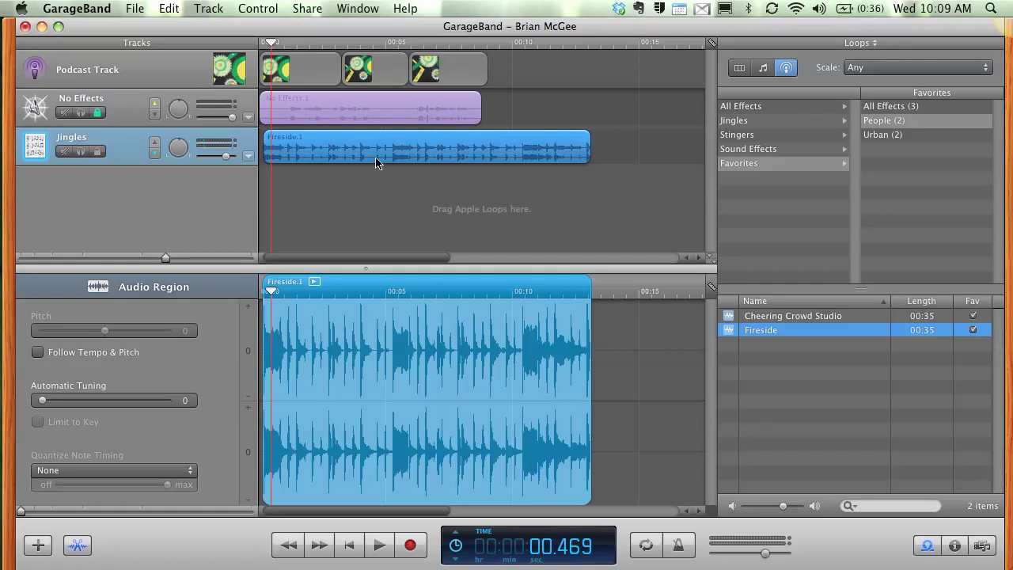
pyautogui.press('space')
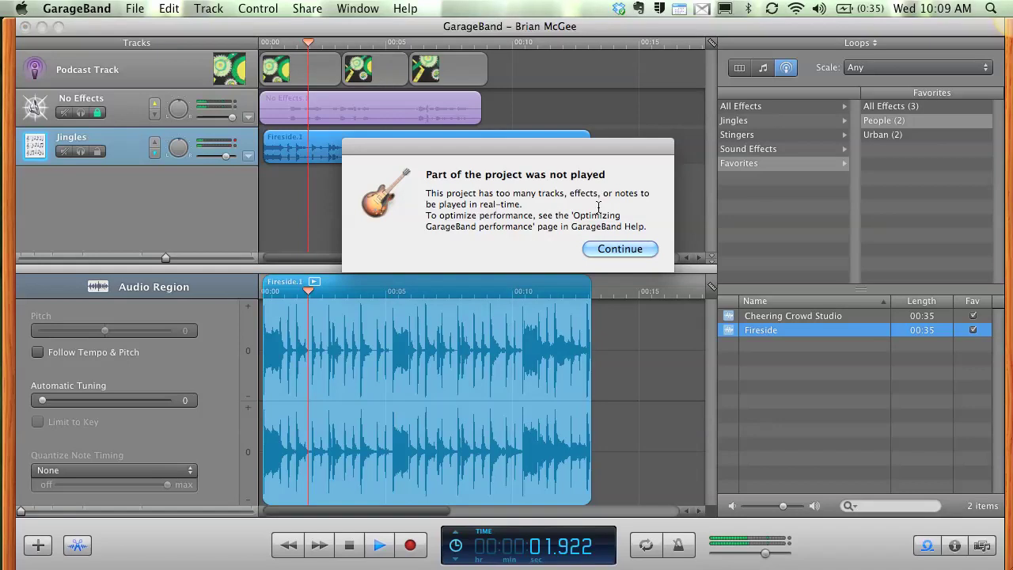
pyautogui.click(621, 248)
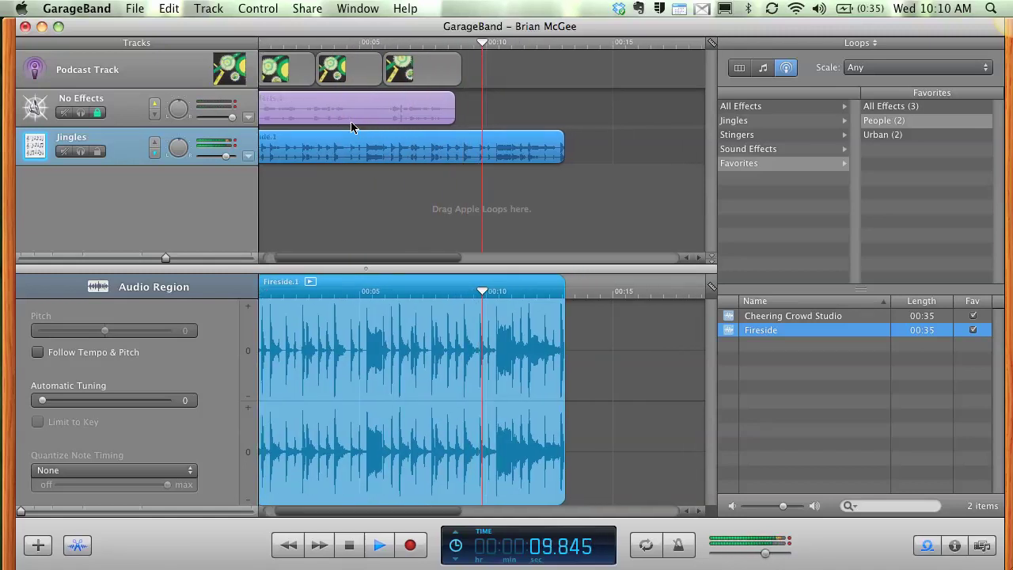
# - Move the voice recording to start near 00:04 and stretch the last artwork region to about 00:12
pyautogui.press('space')
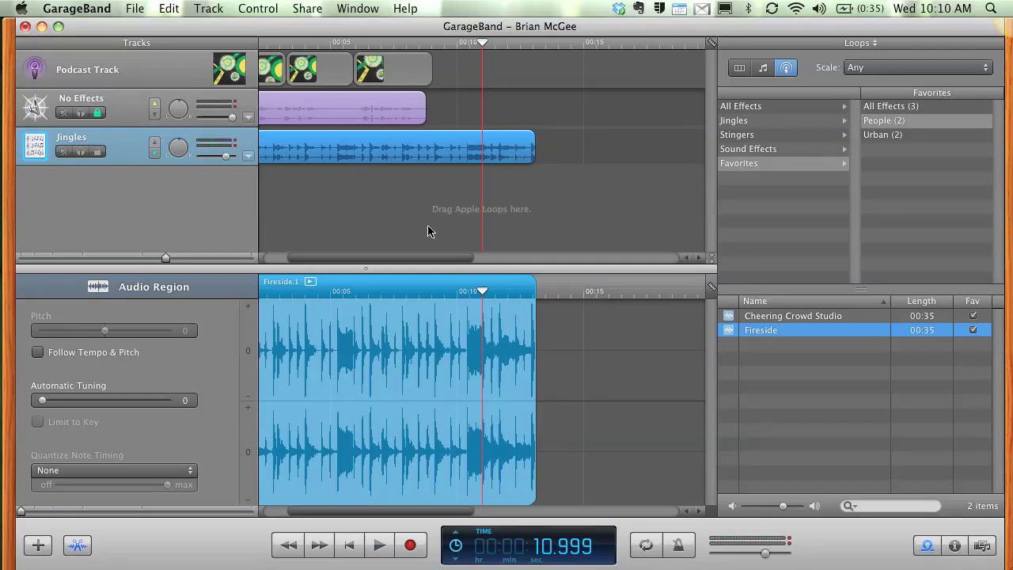
pyautogui.moveTo(426, 261); pyautogui.dragTo(382, 261)
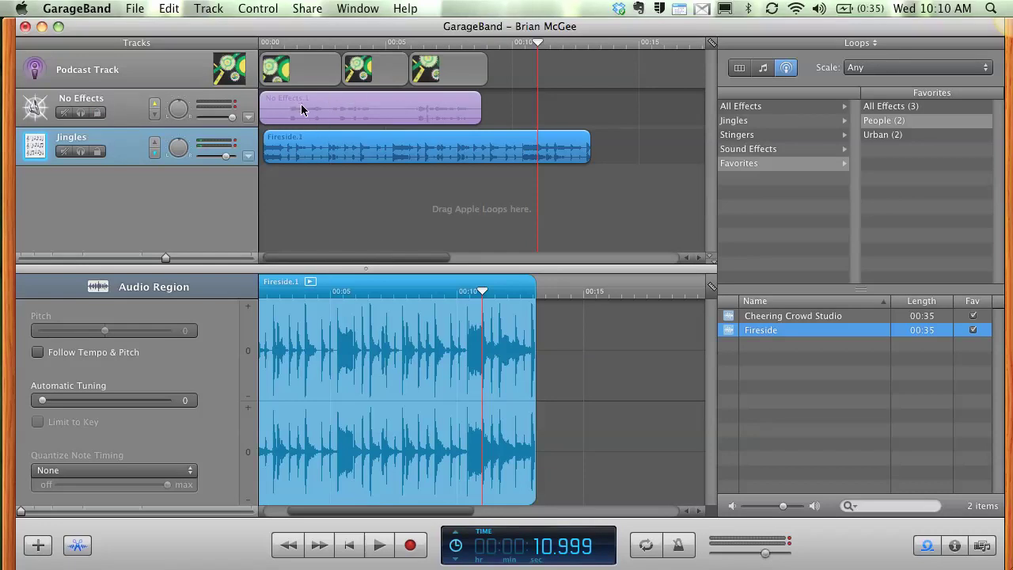
pyautogui.moveTo(309, 106); pyautogui.dragTo(413, 117)
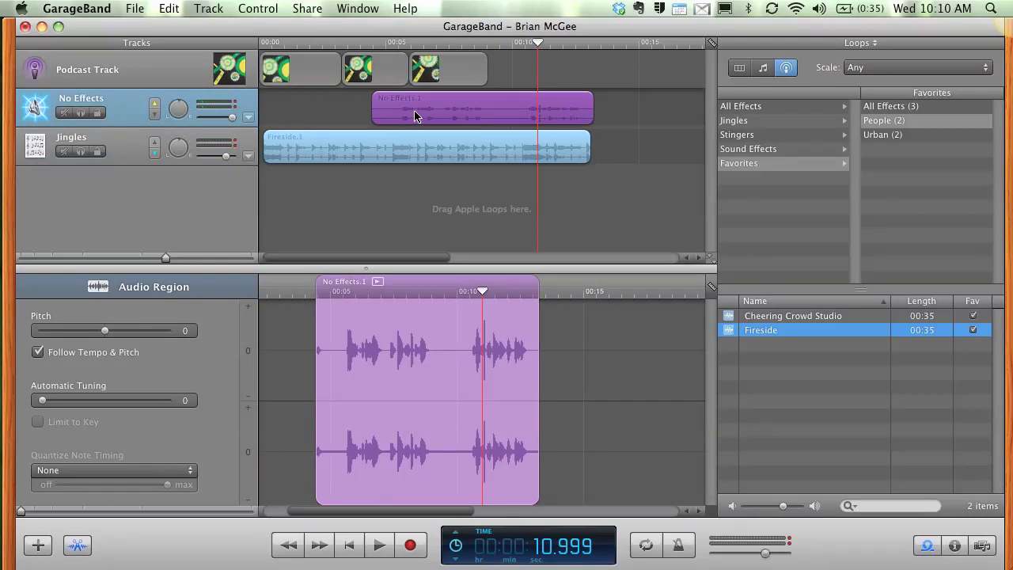
pyautogui.moveTo(487, 70); pyautogui.dragTo(598, 76)
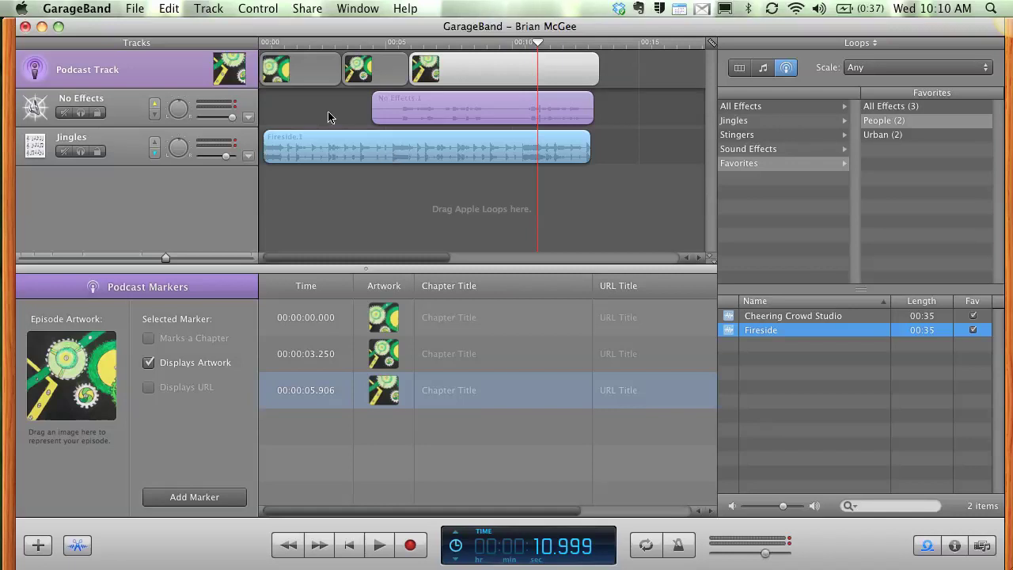
pyautogui.click(269, 39)
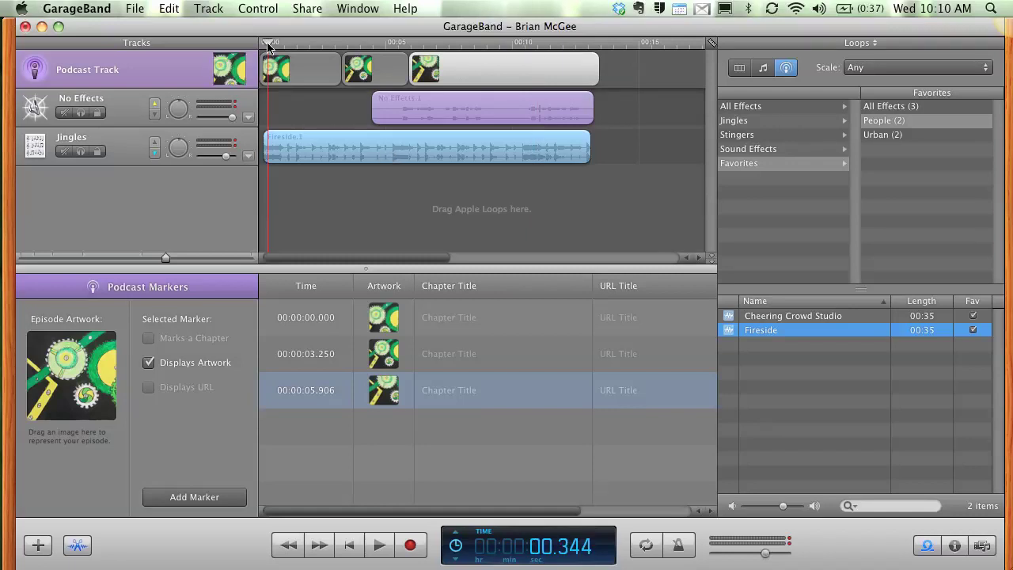
pyautogui.click(350, 545)
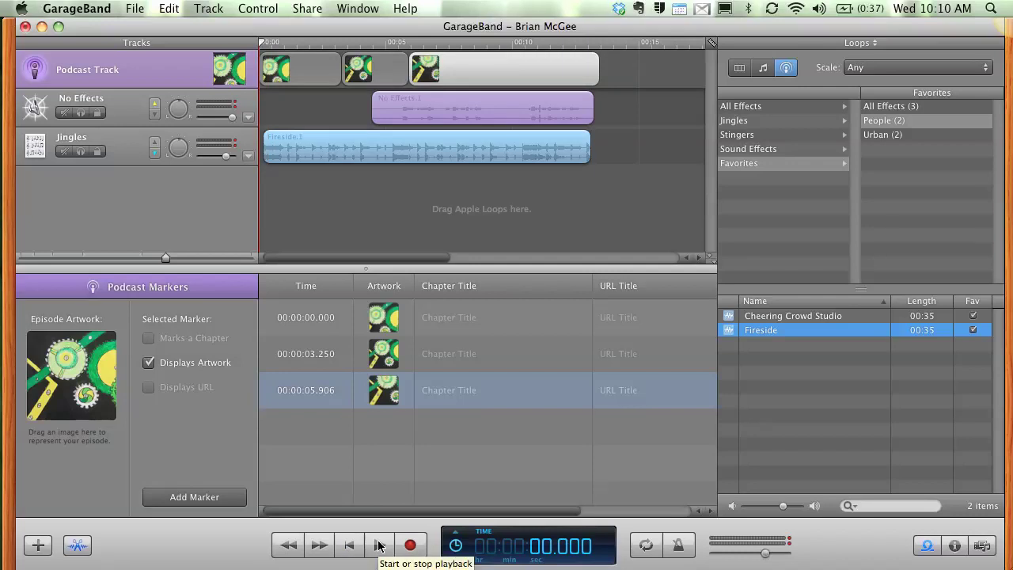
pyautogui.click(379, 545)
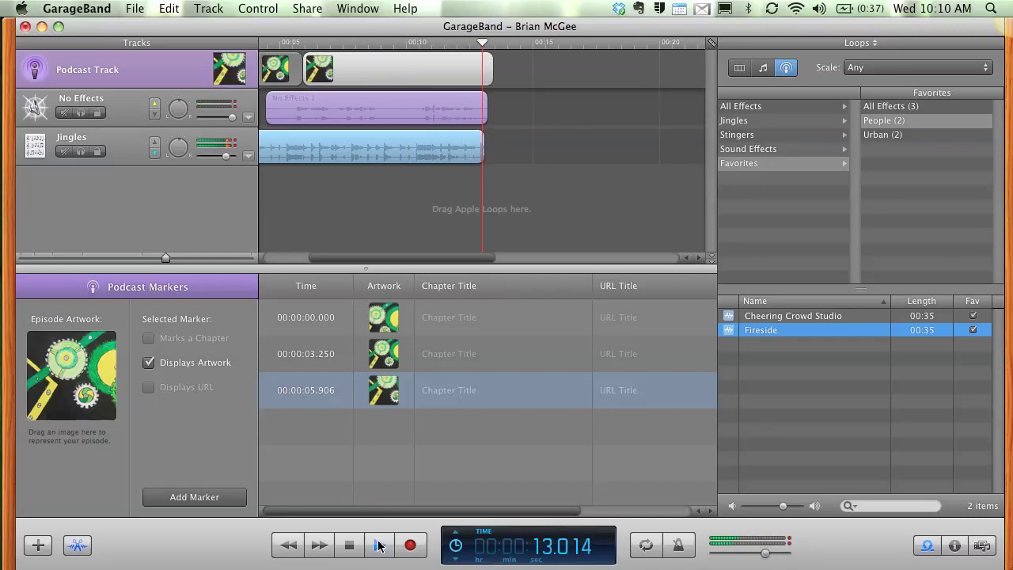
pyautogui.click(378, 545)
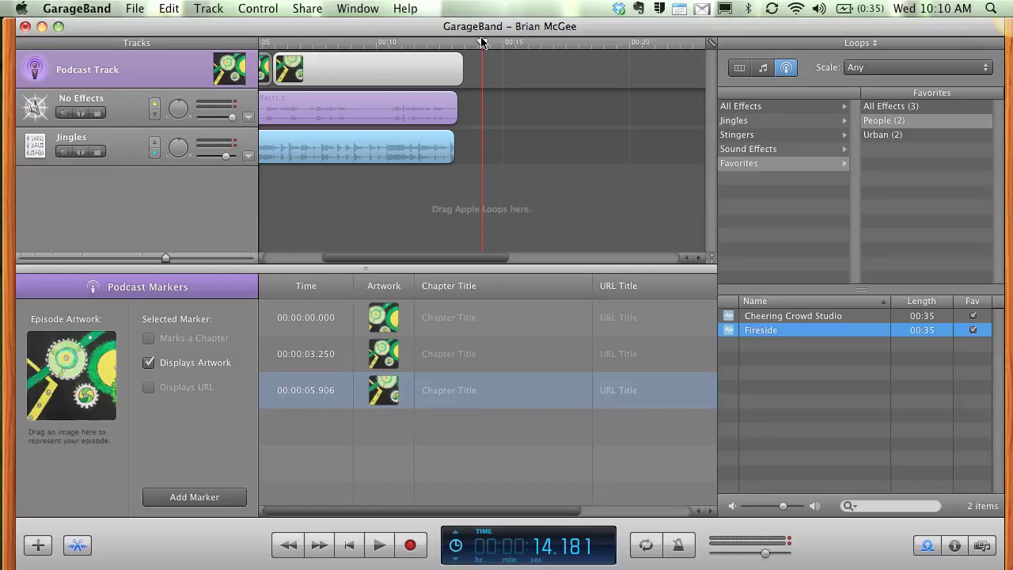
# - Split the voice at 10 s, push its second part later, and trim Fireside to end near 00:08
pyautogui.moveTo(482, 42); pyautogui.dragTo(378, 44)
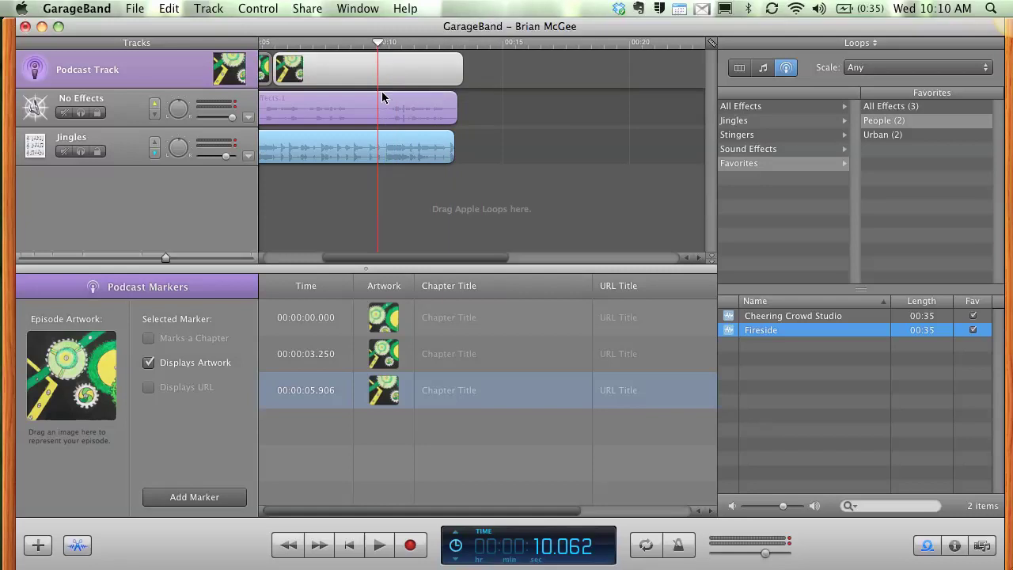
pyautogui.doubleClick(382, 104)
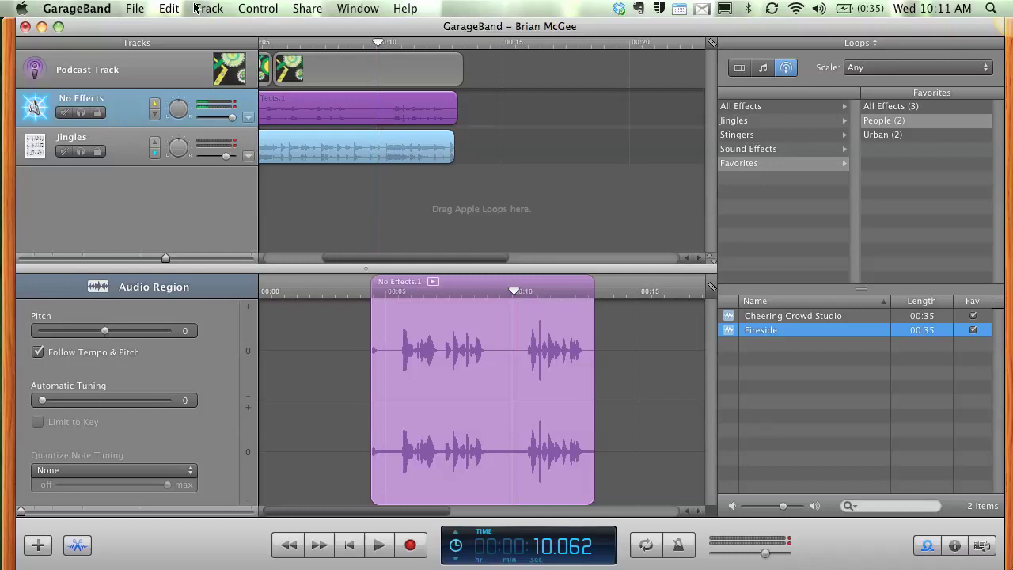
pyautogui.click(163, 8)
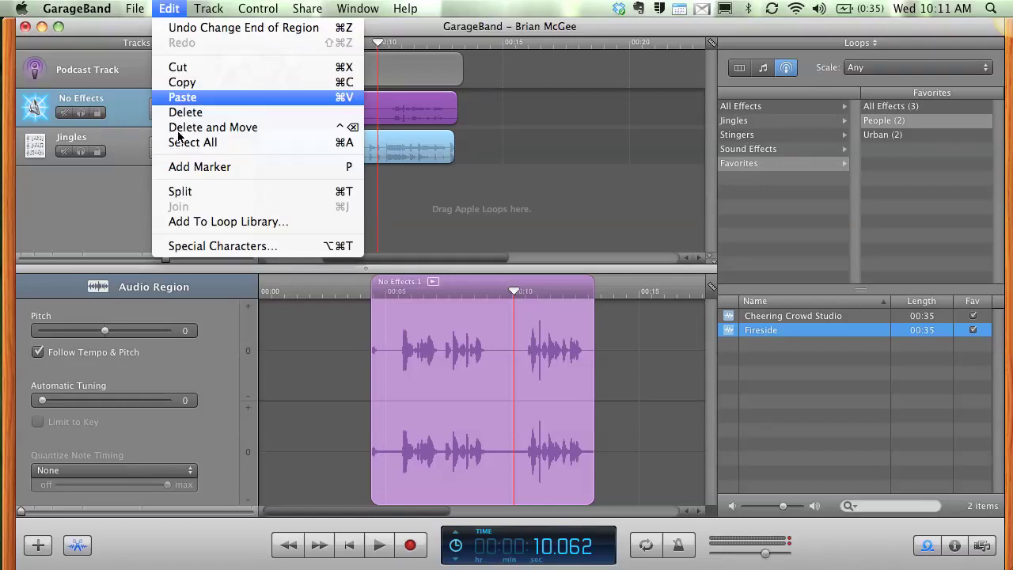
pyautogui.click(195, 190)
pyautogui.moveTo(414, 110); pyautogui.dragTo(469, 112)
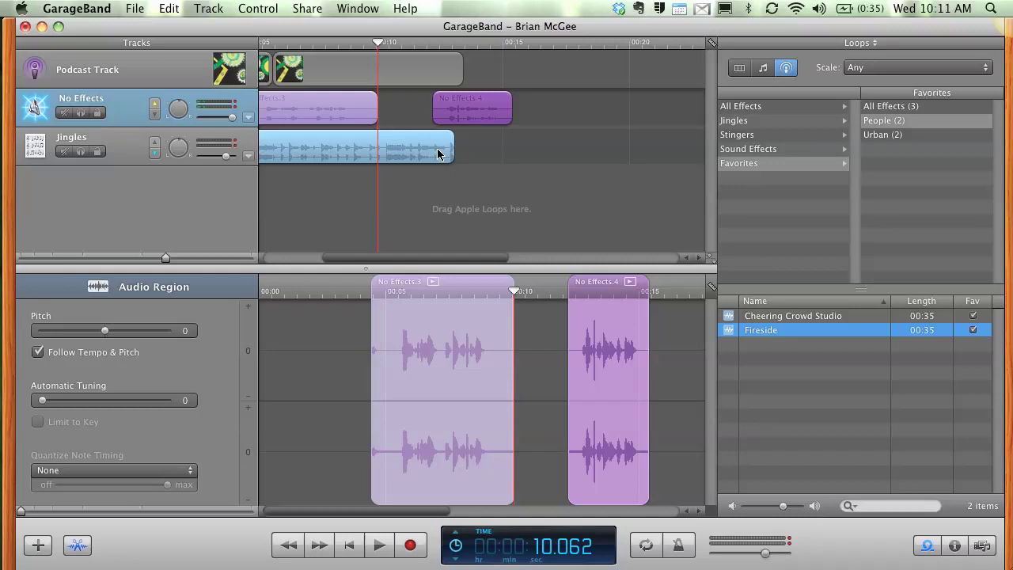
pyautogui.click(441, 153)
pyautogui.moveTo(448, 149); pyautogui.dragTo(336, 149)
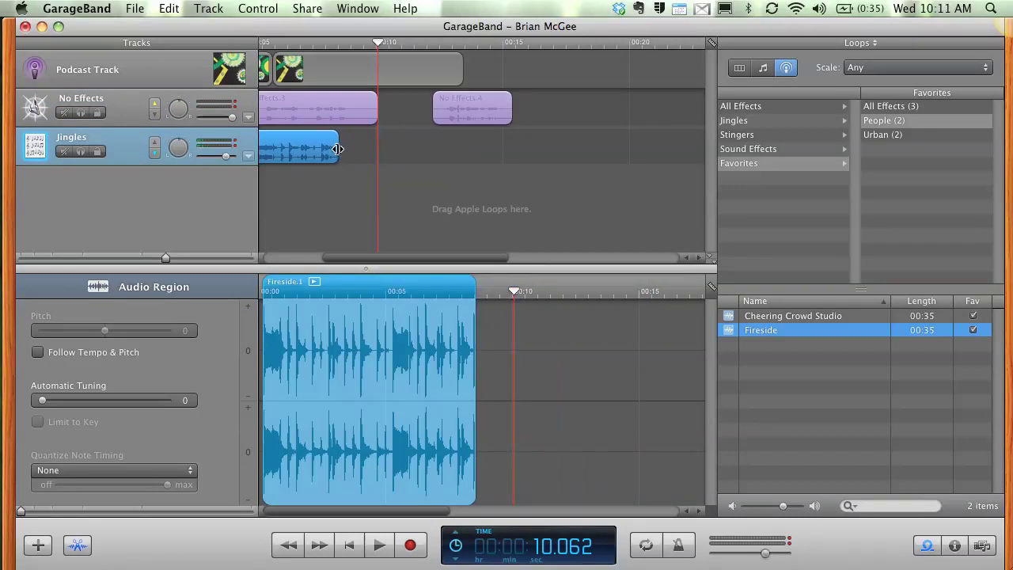
# - Add Cheering Crowd Studio to the Jingles track at 10 s and shorten its right edge
pyautogui.click(772, 318)
pyautogui.moveTo(762, 320); pyautogui.dragTo(376, 139)
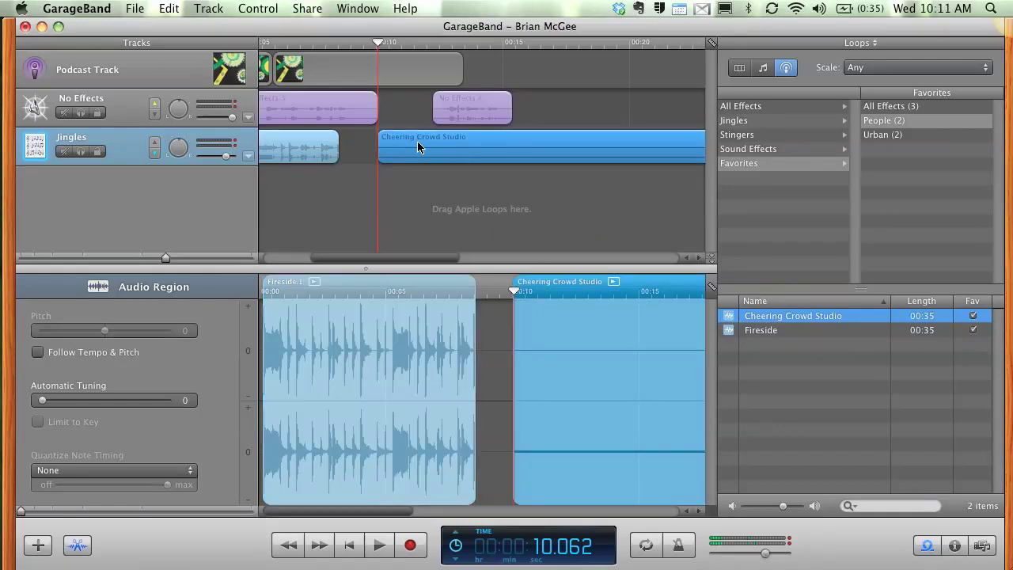
pyautogui.moveTo(400, 261); pyautogui.dragTo(650, 255)
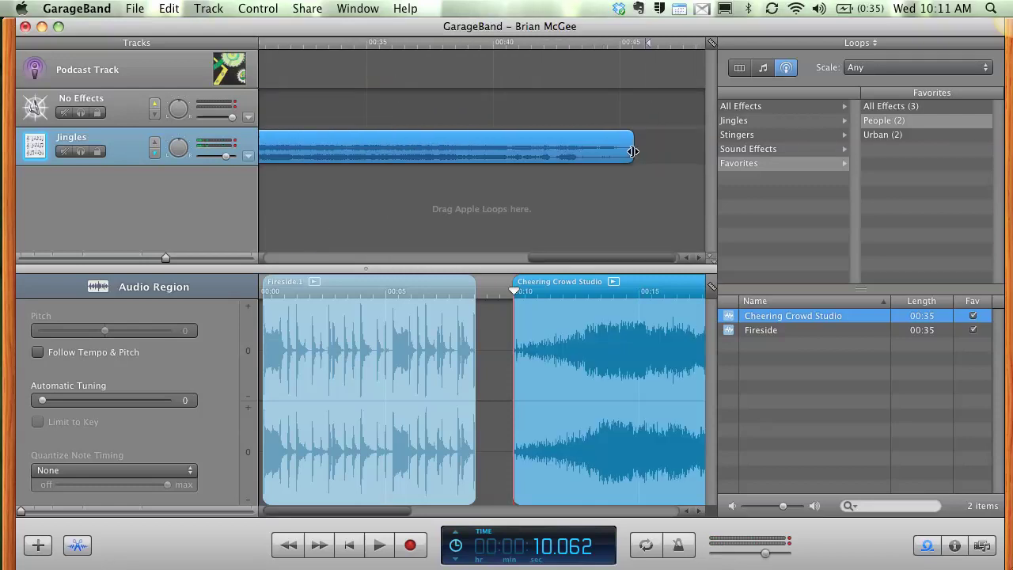
pyautogui.moveTo(635, 161); pyautogui.dragTo(563, 155)
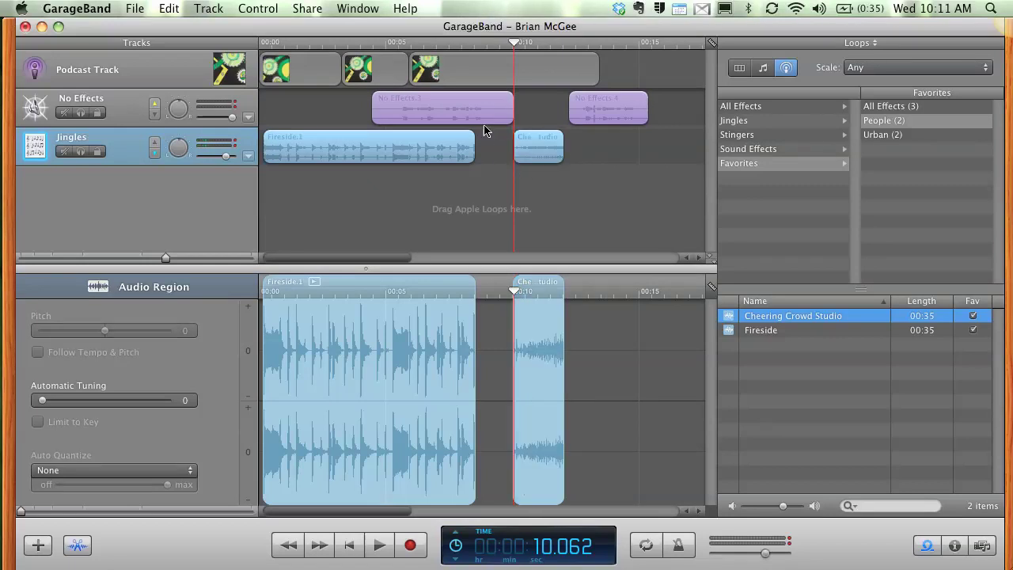
# - Play back from about 8.6 s to check the crowd effect in the gap
pyautogui.click(477, 42)
pyautogui.press('space')
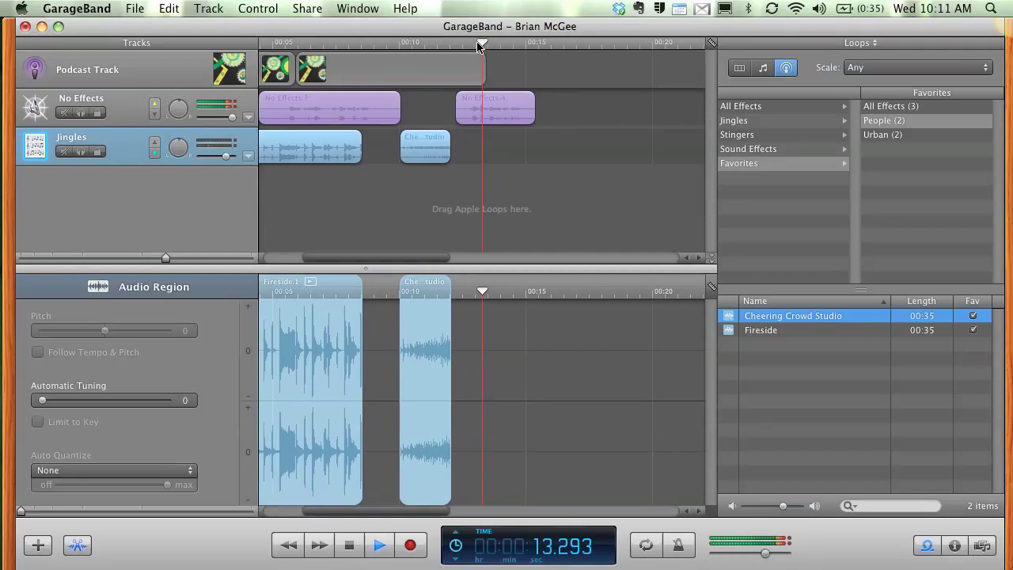
pyautogui.press('space')
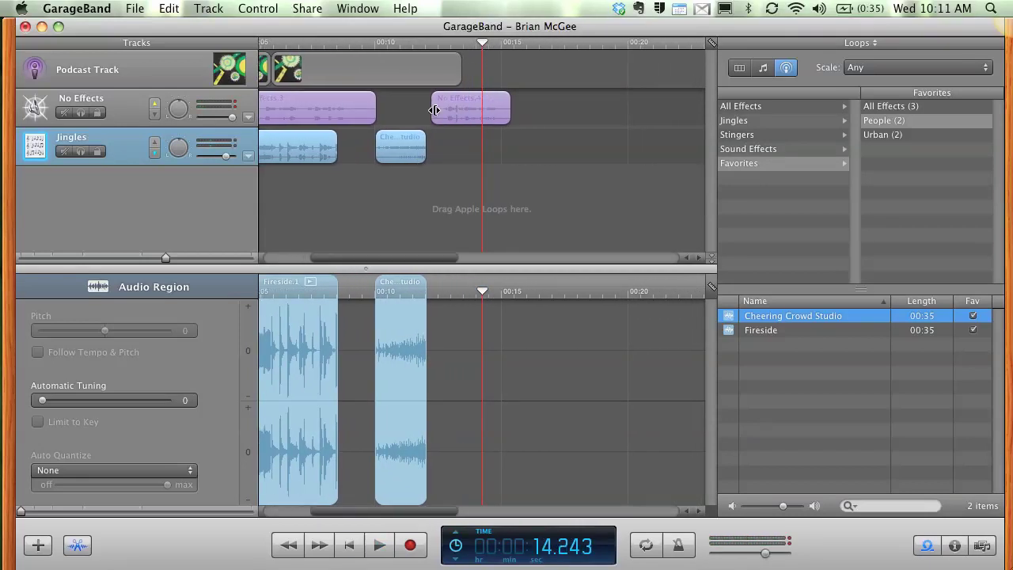
# - Slightly trim the crowd clip's end and move it back onto the Jingles track
pyautogui.click(400, 151)
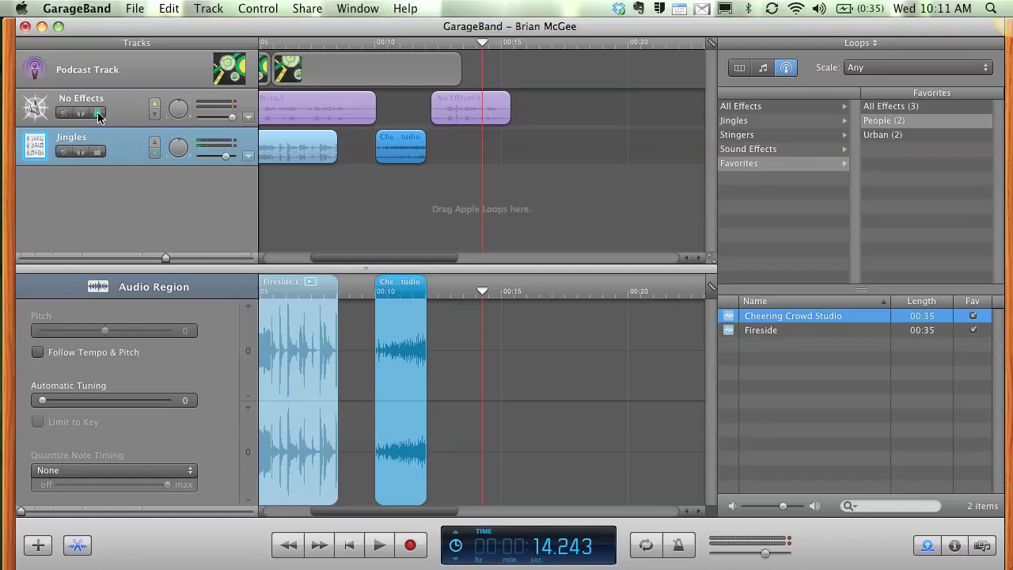
pyautogui.moveTo(425, 154); pyautogui.dragTo(440, 129)
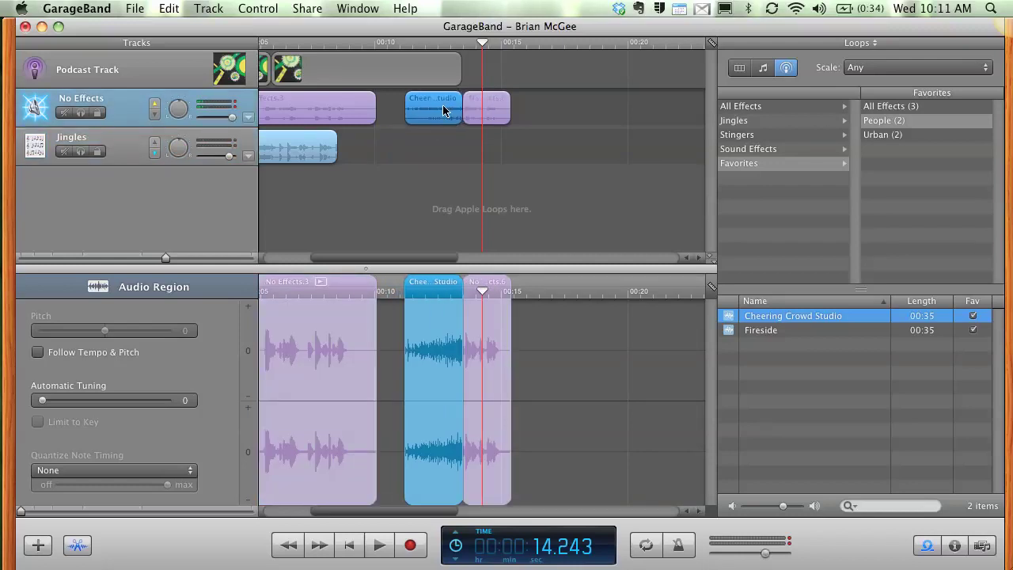
pyautogui.moveTo(442, 106); pyautogui.dragTo(425, 145)
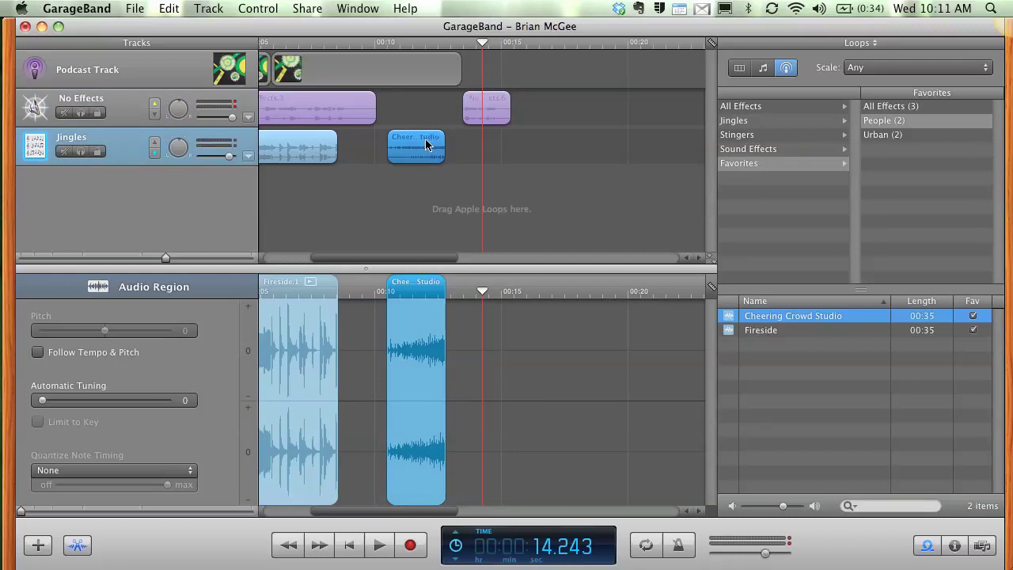
# - Undo and then redo the crowd clip's move onto the Jingles track
pyautogui.click(165, 9)
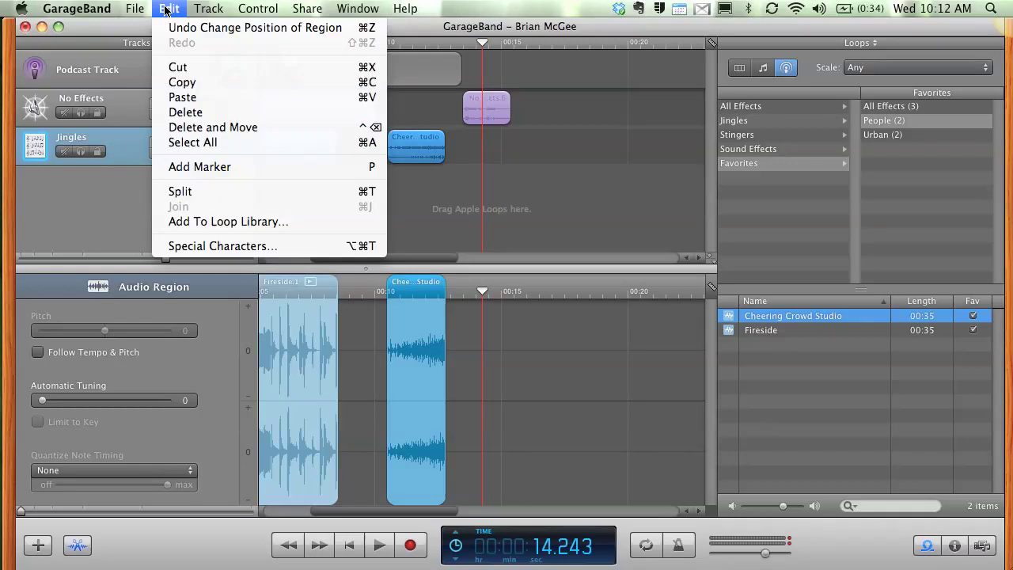
pyautogui.click(170, 27)
pyautogui.click(169, 10)
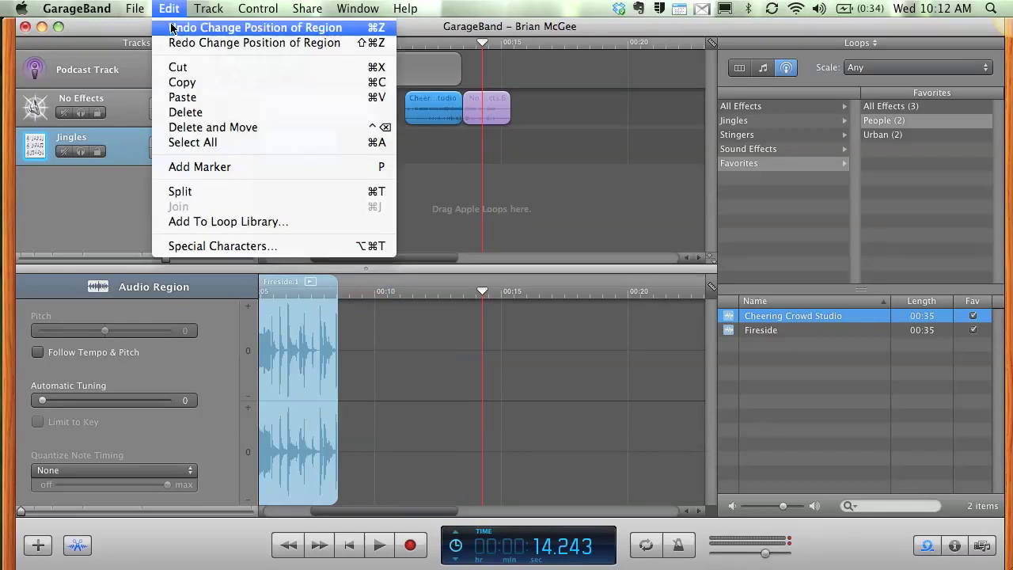
pyautogui.click(170, 27)
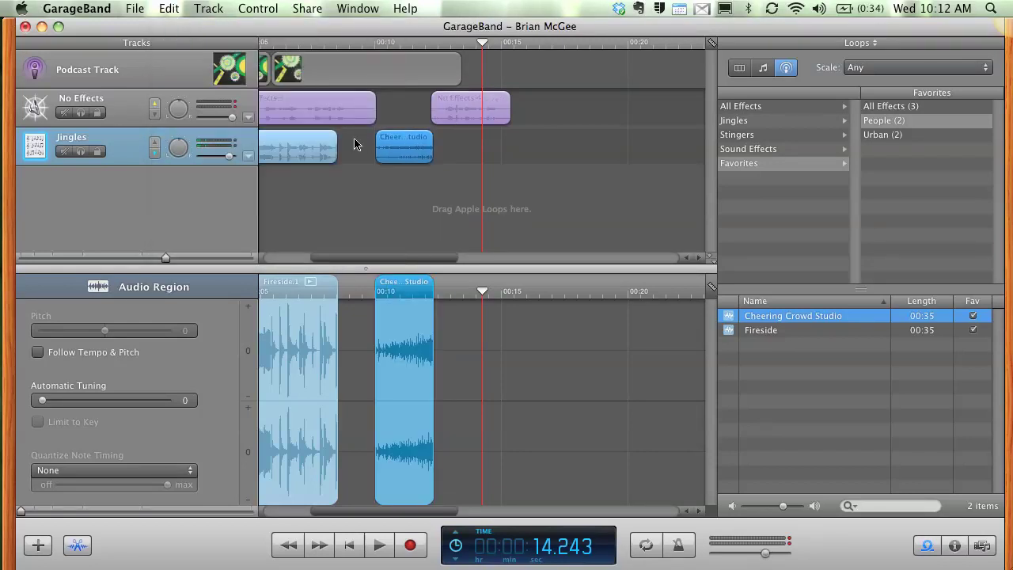